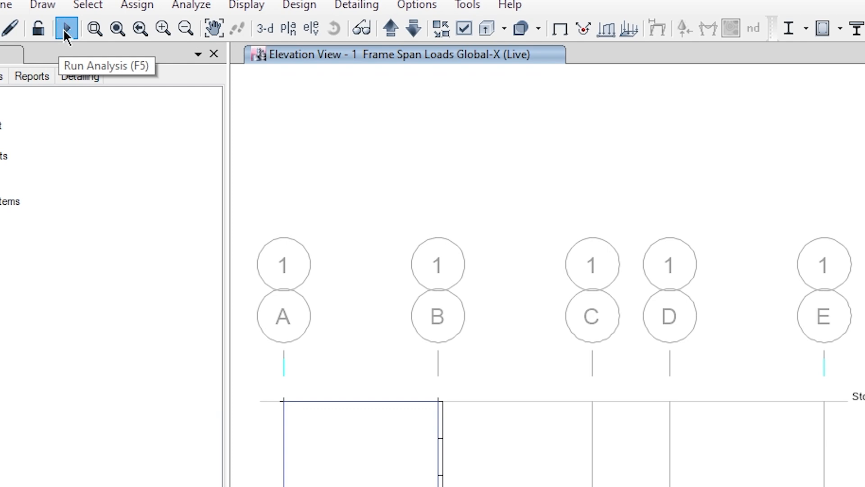
Step: Run the analysis and display the Live frame span loads in the elevation view, including joint loads and loading values
left_click(66, 29)
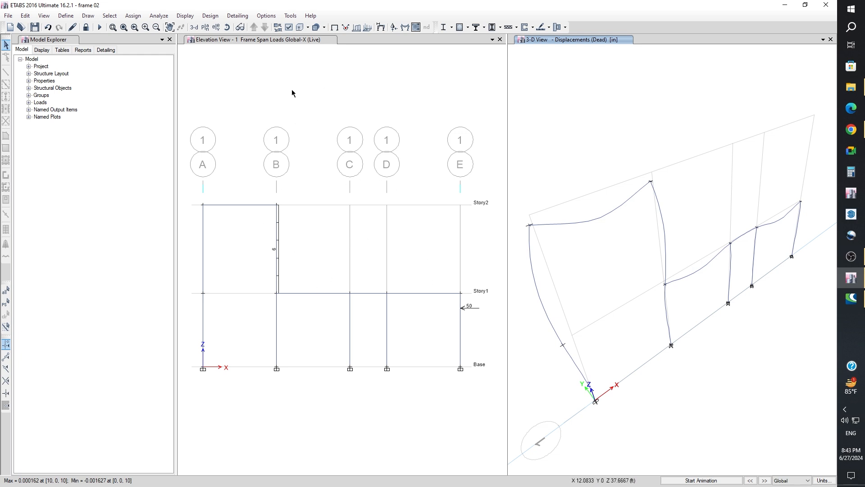
left_click(274, 95)
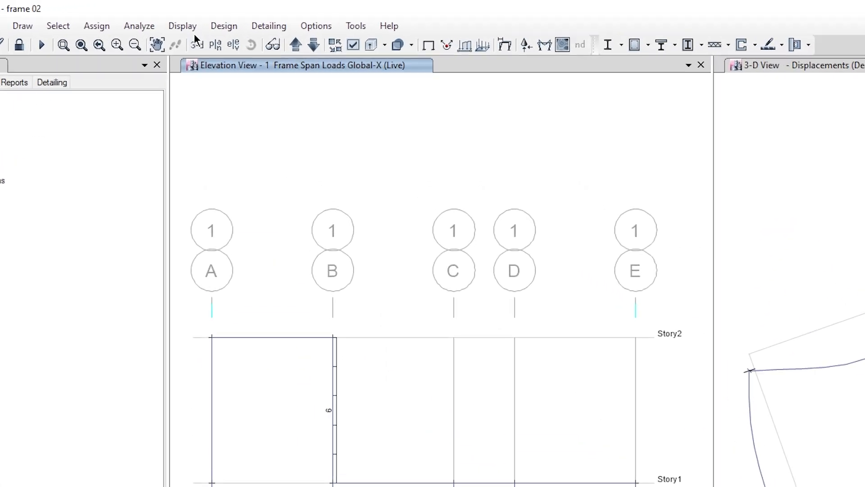
left_click(182, 26)
mouse_move(223, 68)
left_click(401, 89)
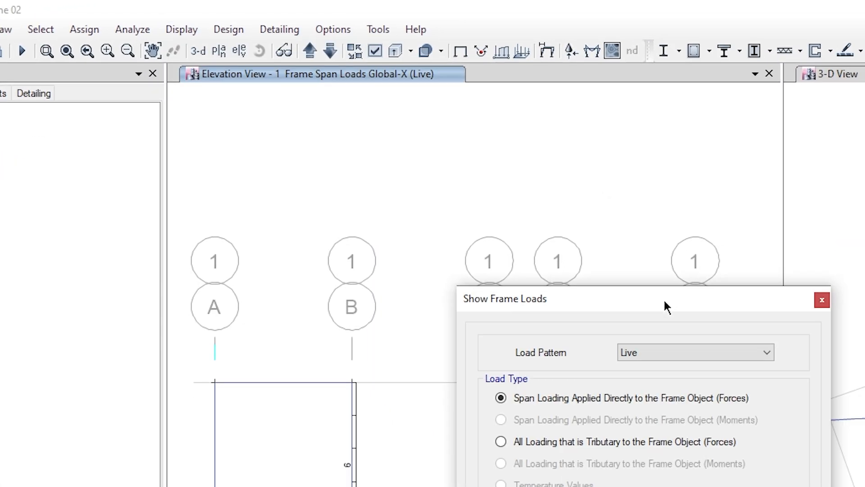
left_click(676, 352)
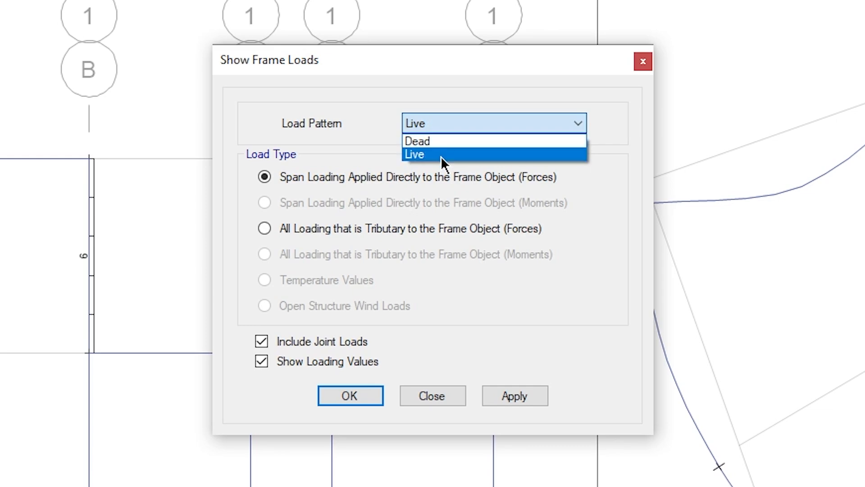
left_click(439, 155)
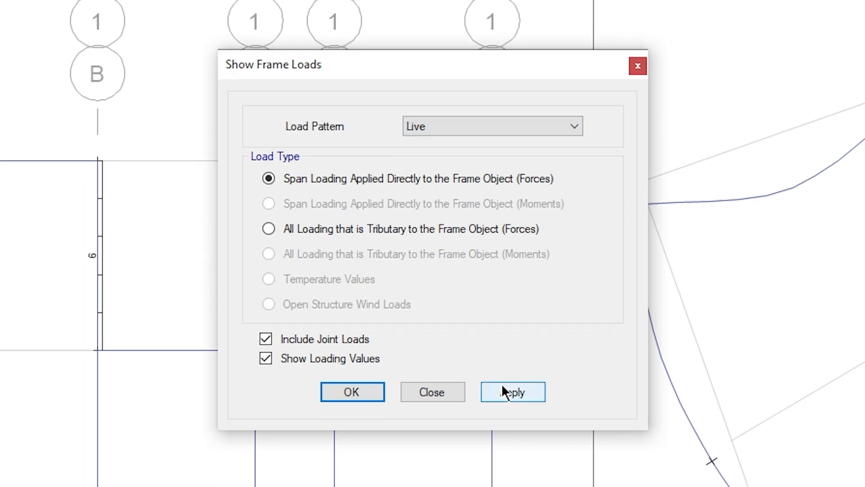
left_click(513, 392)
left_click(352, 392)
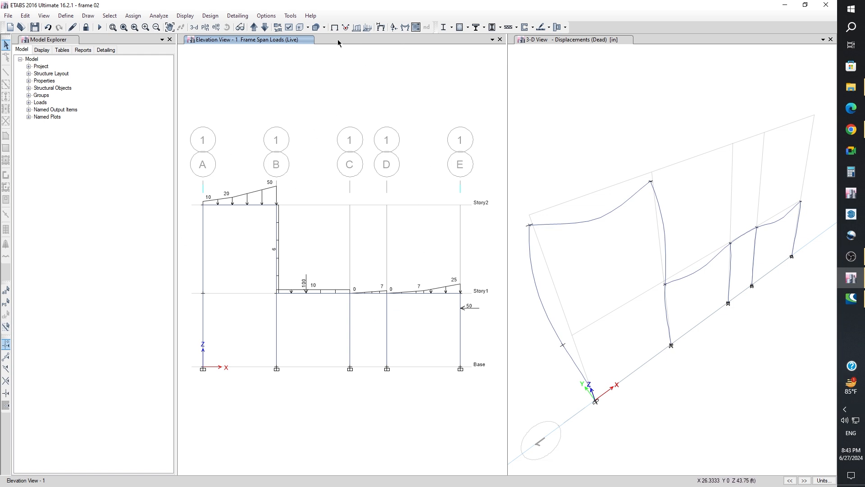
left_click(219, 21)
left_click(218, 20)
left_click(380, 29)
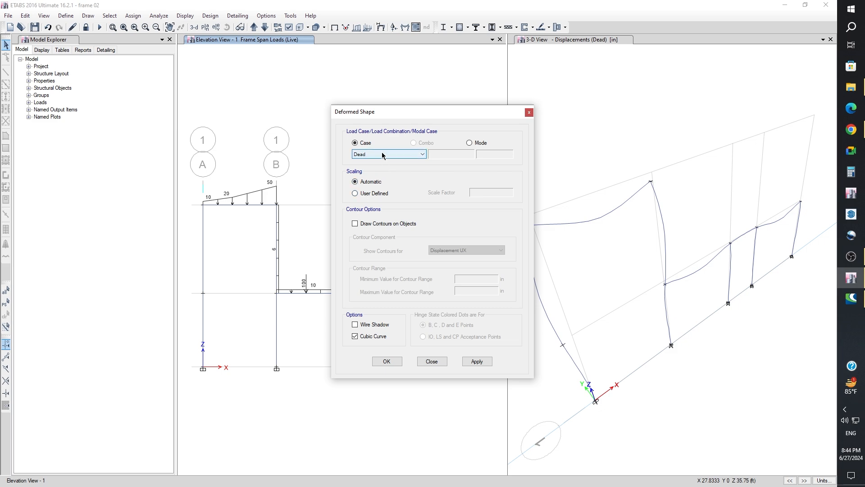
left_click(529, 113)
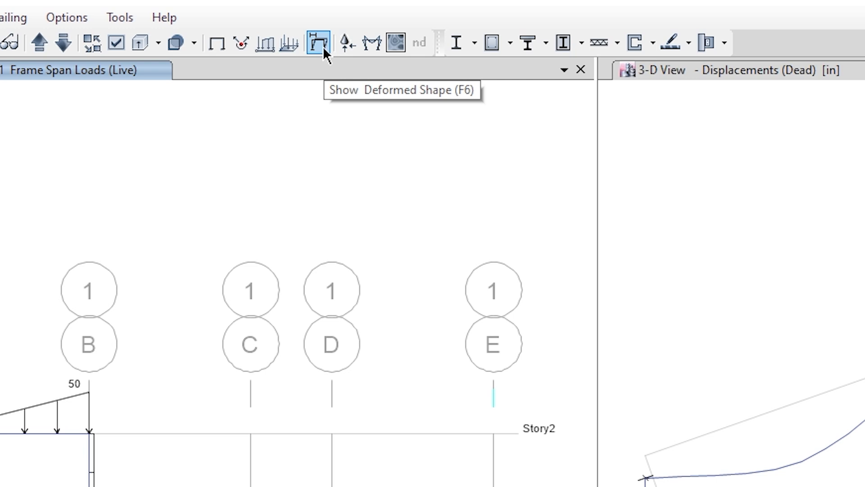
Step: Display the filled Moment 3-3 diagram of the frames for the Live case with values at controlling stations
left_click(371, 43)
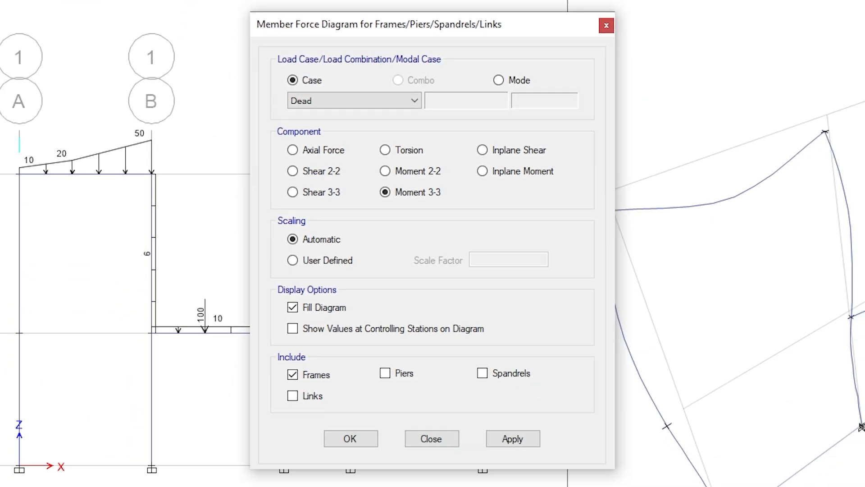
left_click(315, 100)
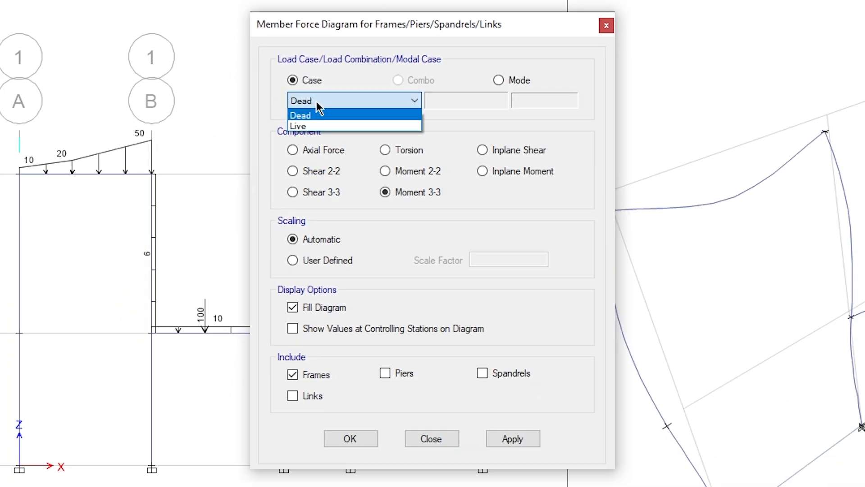
left_click(318, 127)
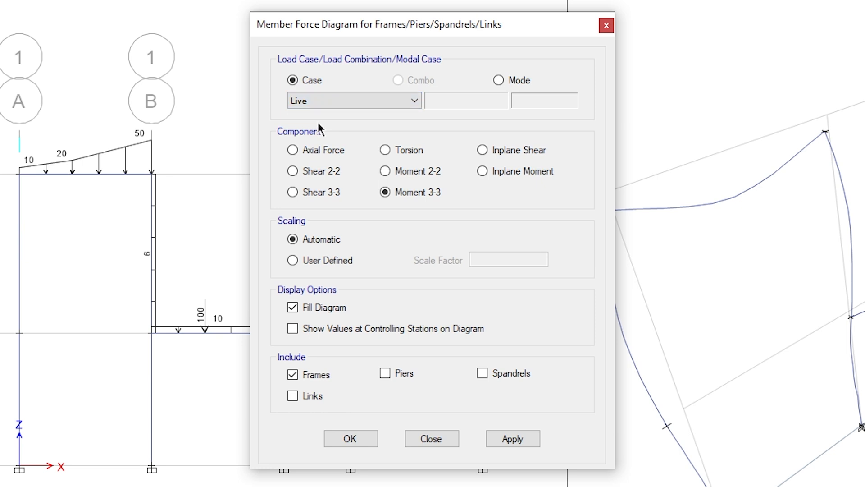
left_click(317, 102)
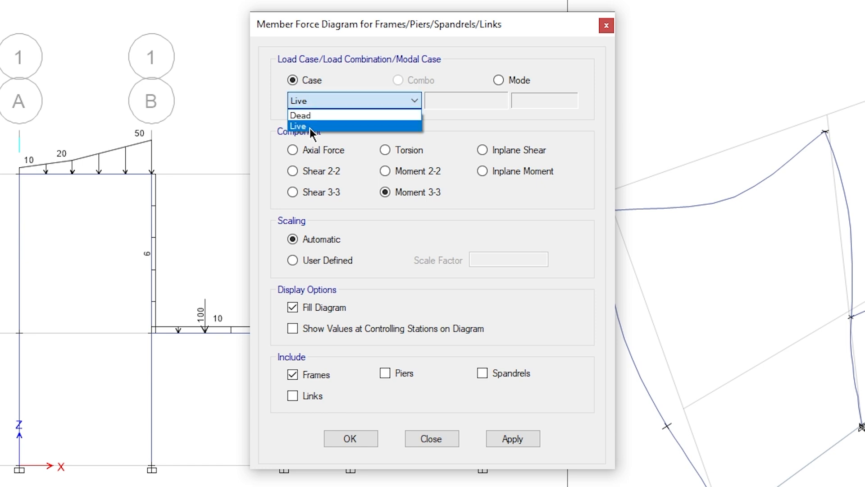
left_click(312, 127)
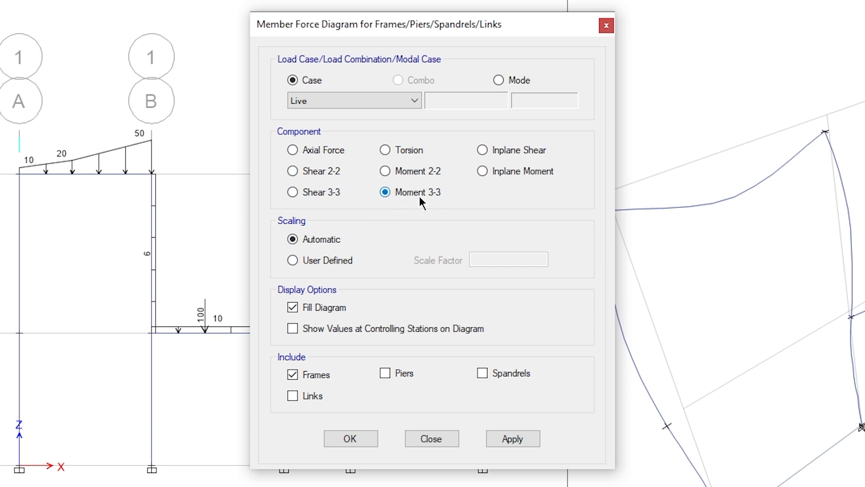
left_click(292, 328)
left_click(512, 437)
left_click(350, 439)
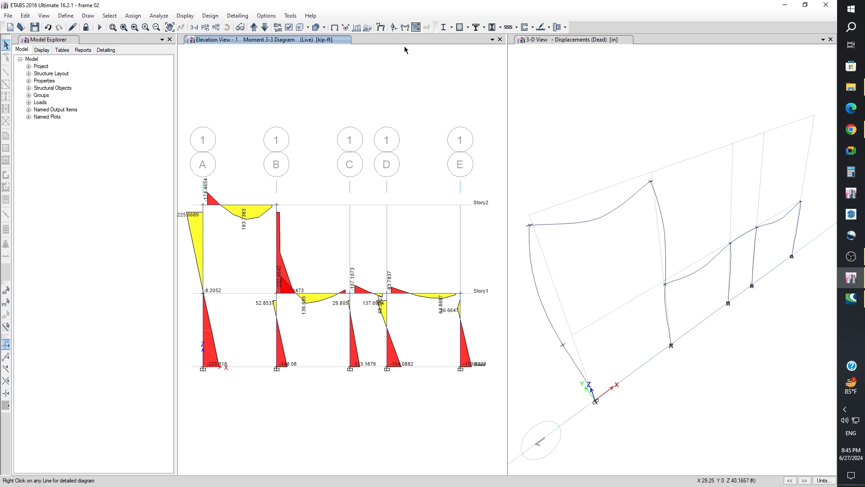
Step: Display the Shear 2-2 diagram of the frames for the Live case in the elevation view
left_click(406, 28)
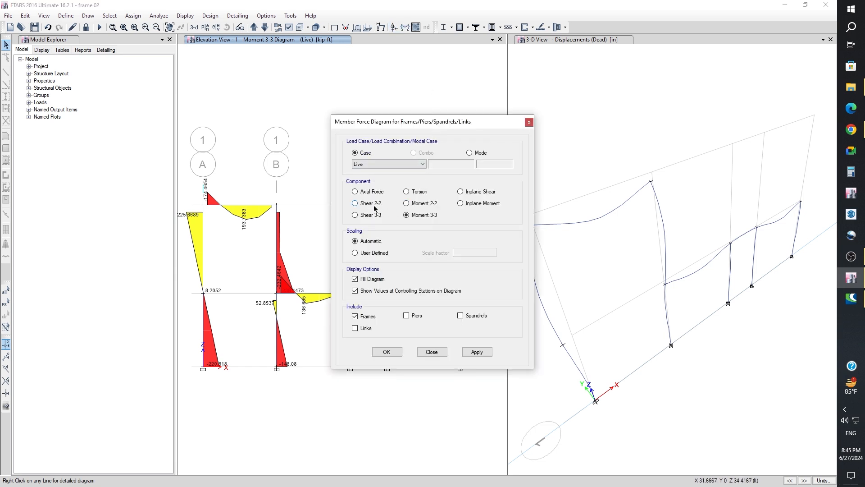
left_click(405, 28)
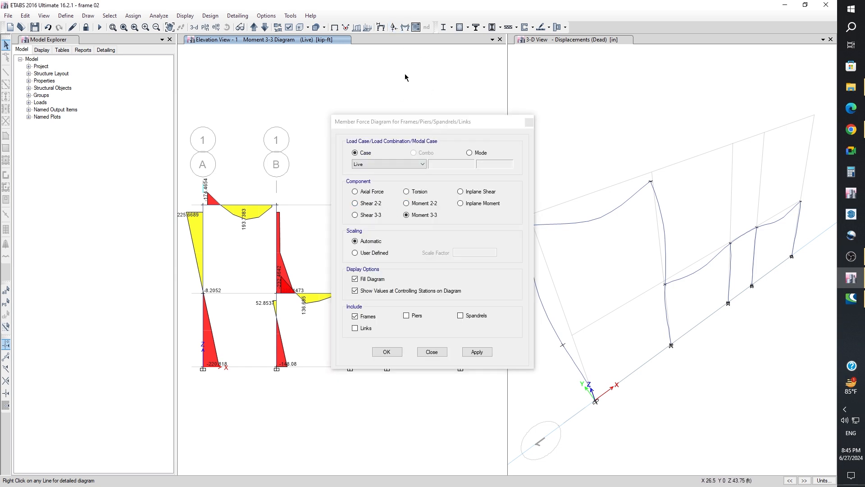
left_click(365, 202)
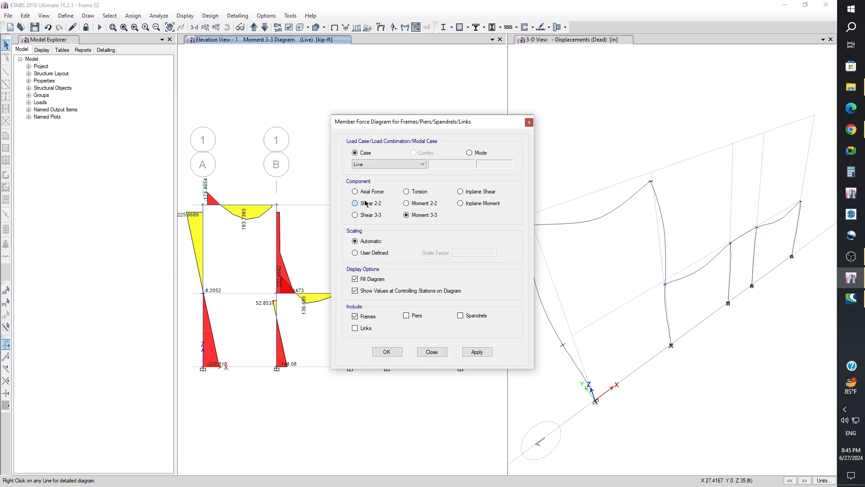
left_click(474, 356)
left_click(383, 351)
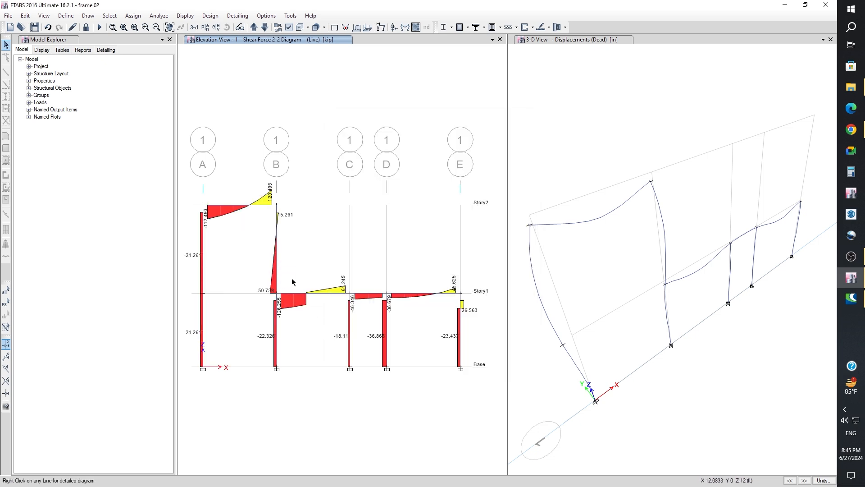
Step: Examine closely where the shear diagram changes sign along the Story2 beam between grids A and B
left_click(237, 204)
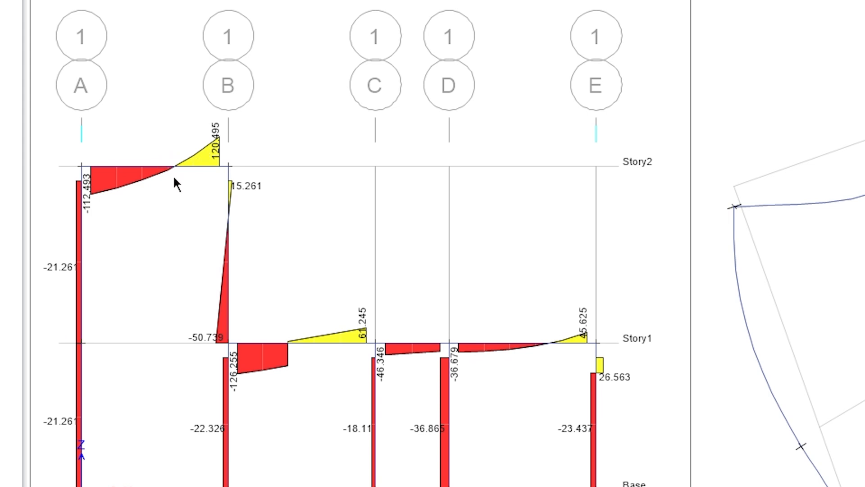
mouse_move(174, 167)
scroll(172, 166, "up", 5)
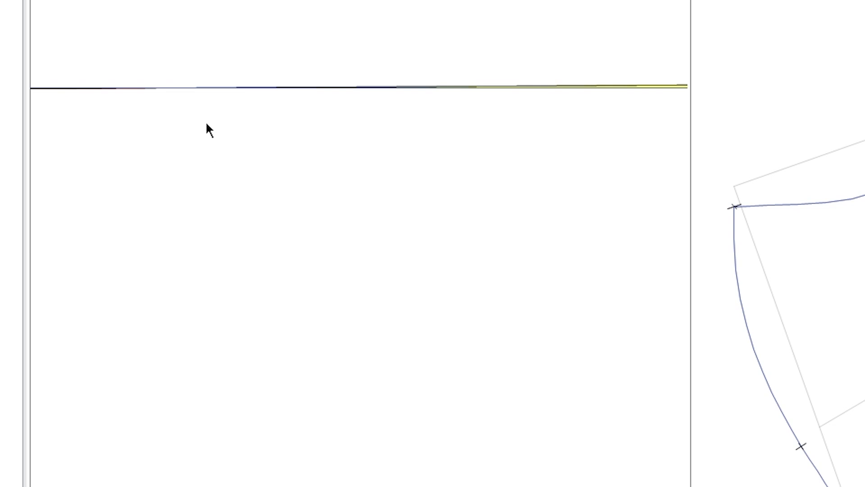
mouse_move(194, 89)
scroll(198, 88, "down", 3)
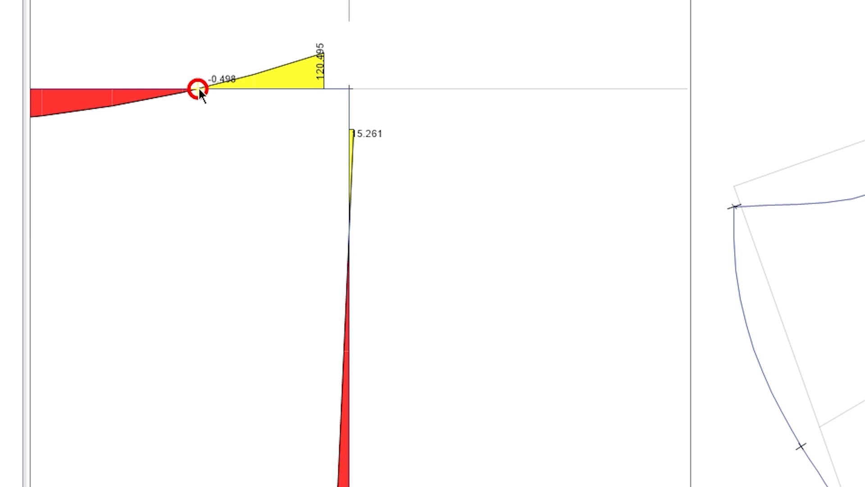
scroll(198, 88, "down", 3)
middle_click_drag(209, 174, 192, 243)
mouse_move(460, 445)
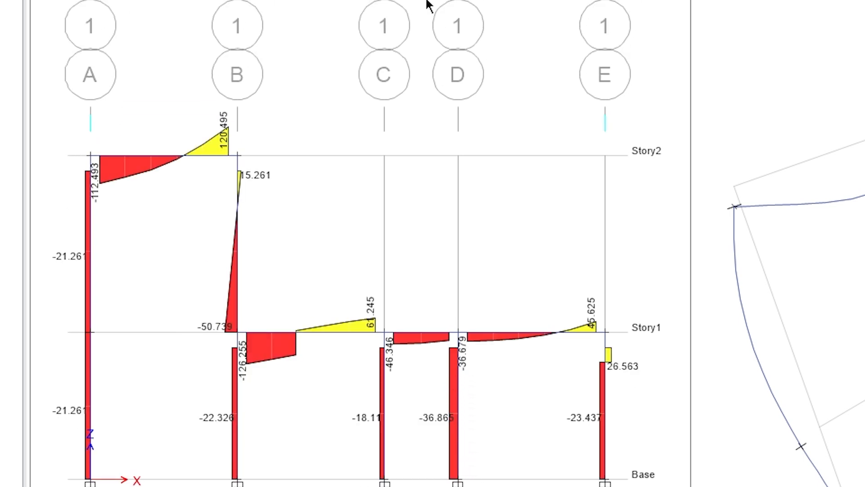
Step: Display the Axial Force diagram of the frames for the Live case in the elevation view
left_click(413, 5)
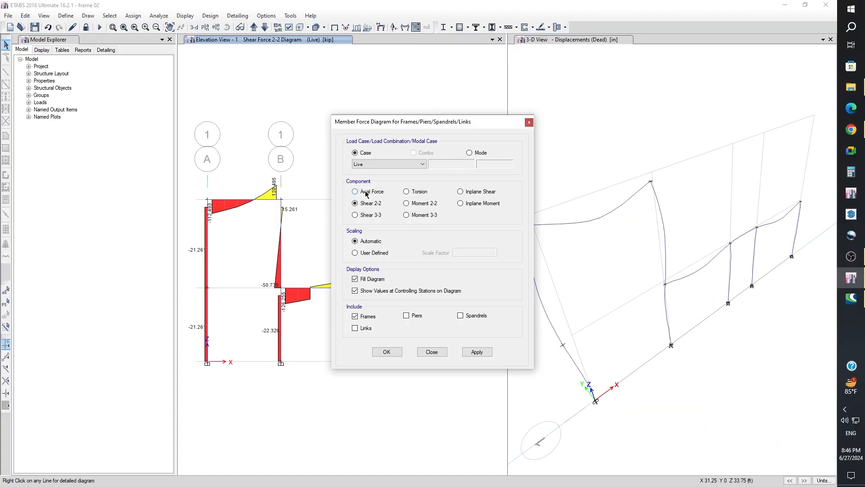
left_click(366, 193)
left_click(469, 352)
left_click(399, 355)
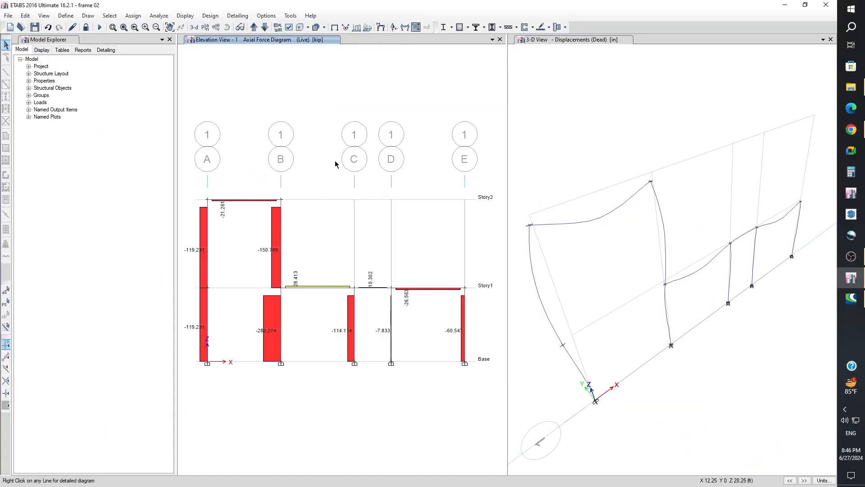
left_click(392, 28)
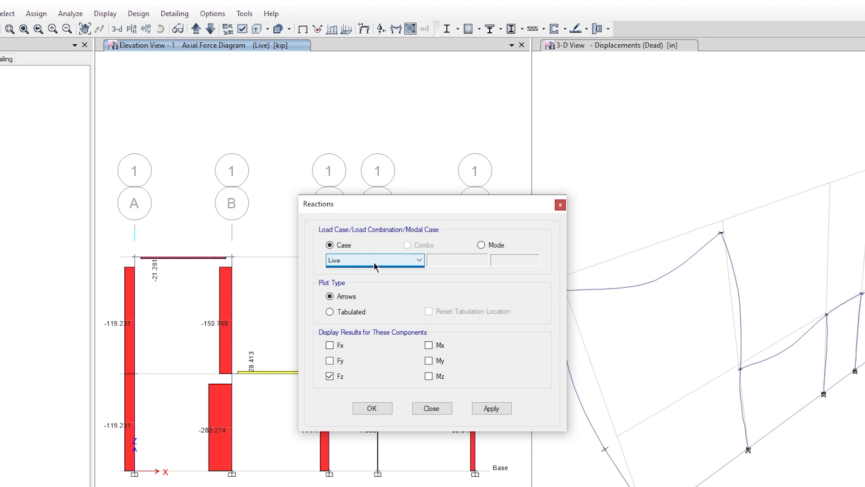
left_click(374, 262)
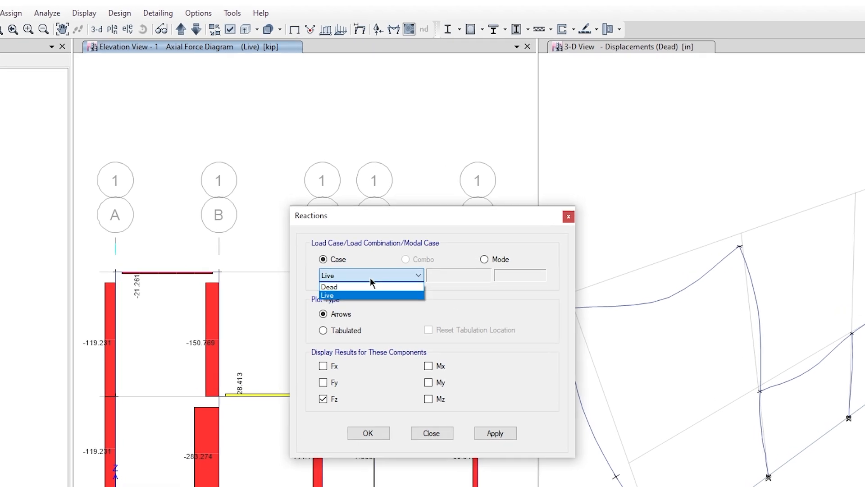
left_click(560, 205)
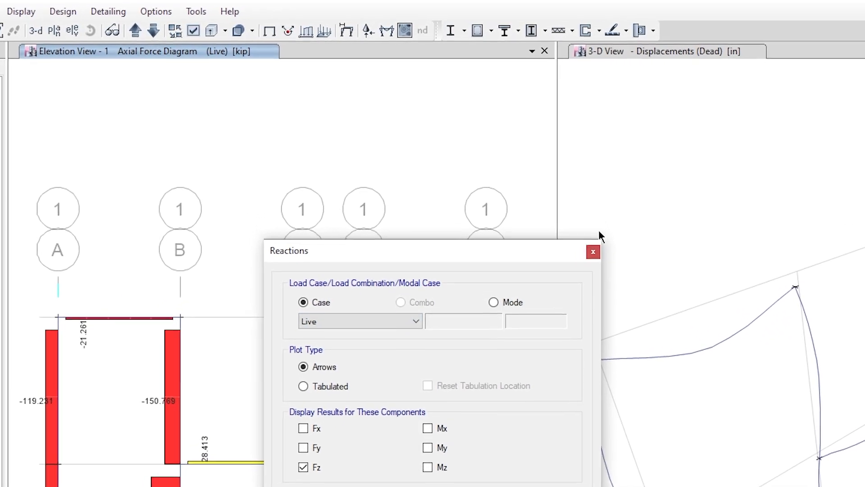
left_click(593, 251)
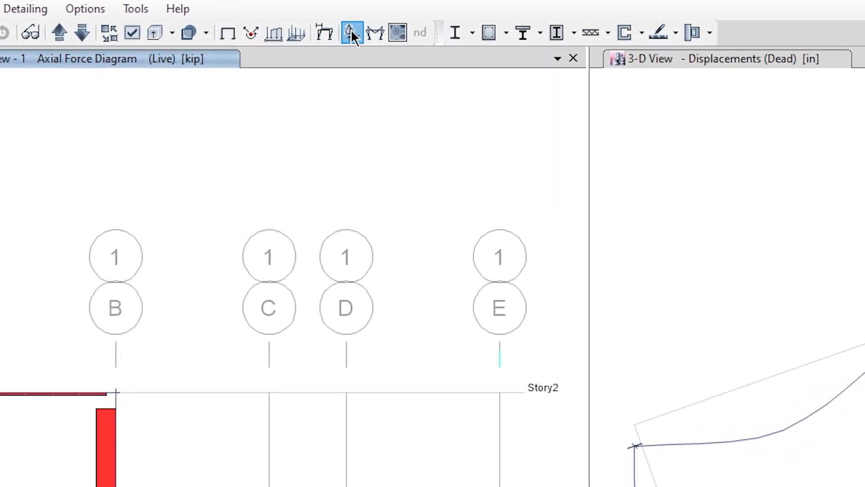
Step: Display the vertical Fz support reactions for the Live case as arrows in the elevation view
left_click(338, 37)
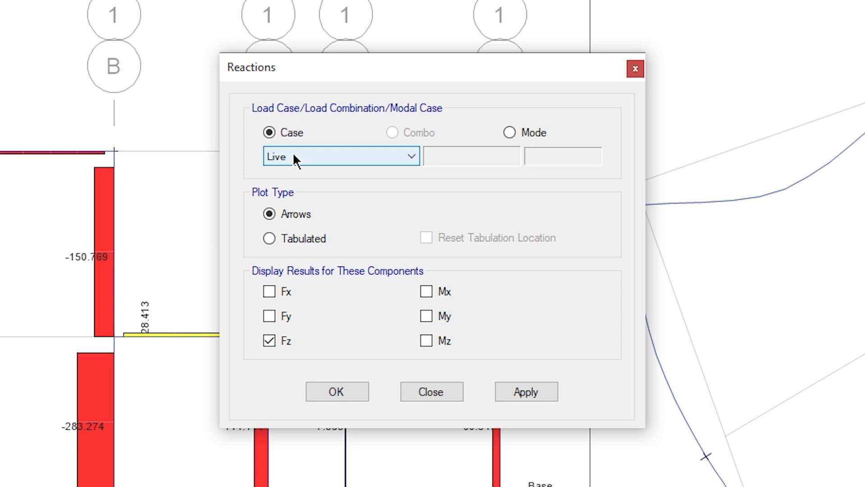
left_click(295, 157)
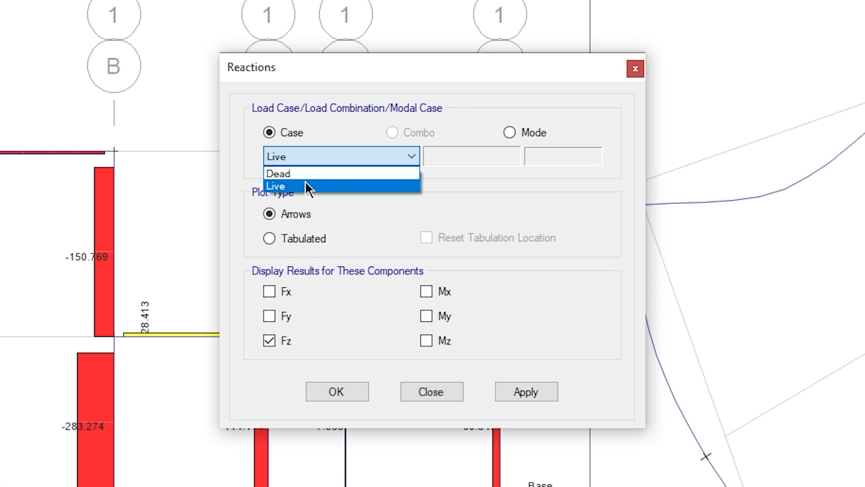
left_click(293, 186)
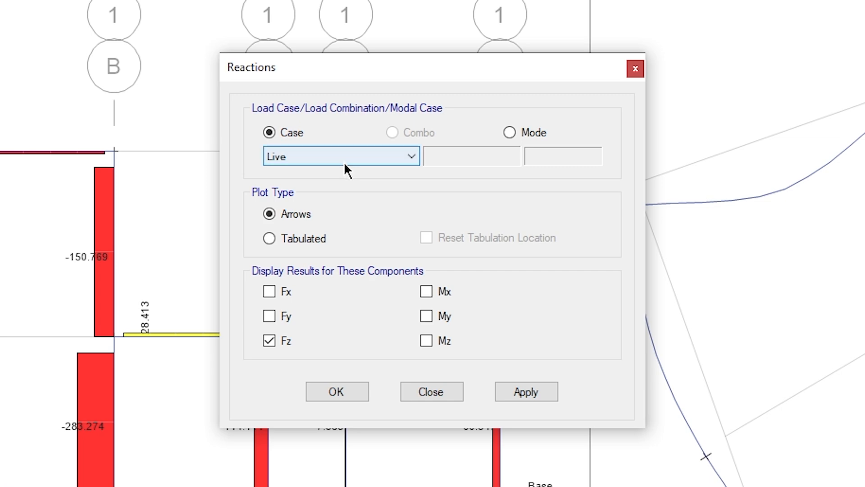
left_click(521, 393)
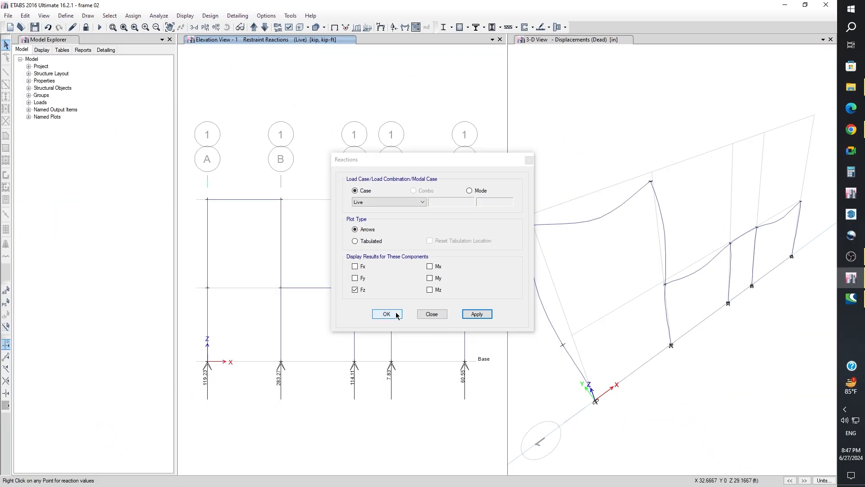
left_click(338, 391)
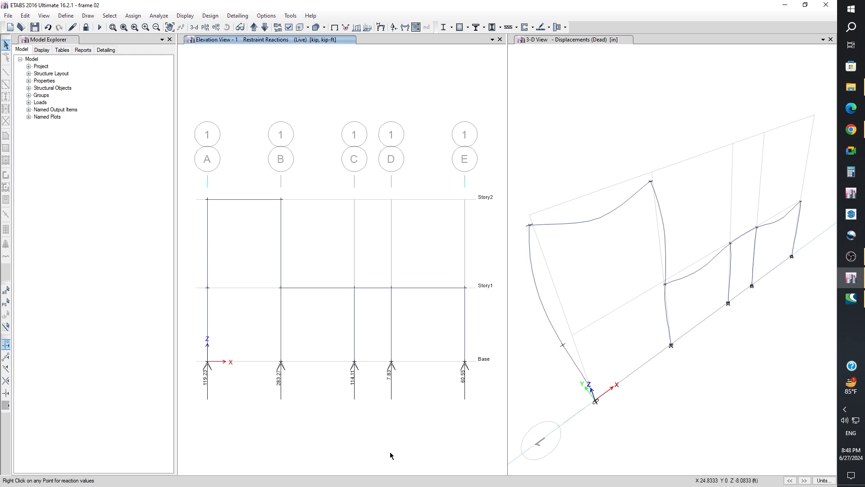
Step: Display the frame's deformed shape for the Live case with automatic scaling and cubic curve
left_click(383, 28)
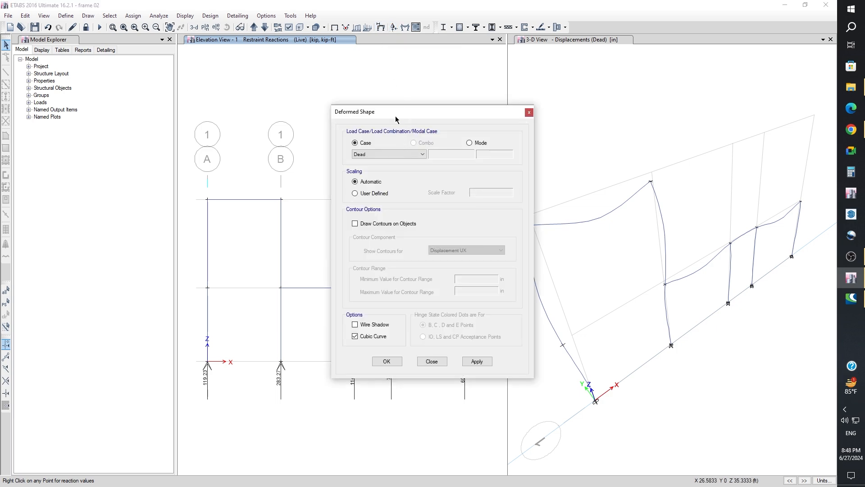
left_click(529, 112)
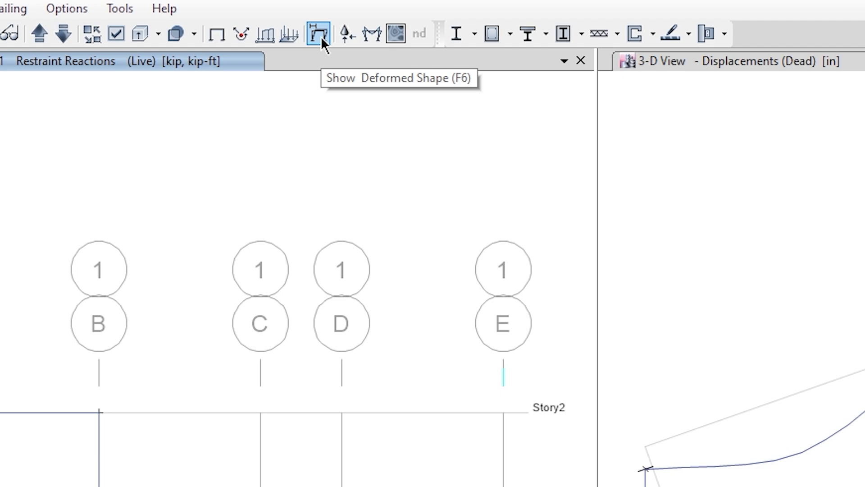
left_click(321, 37)
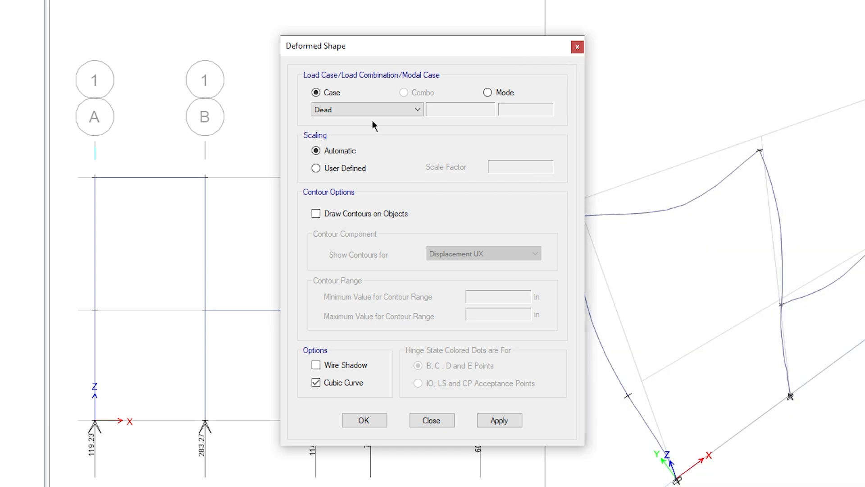
left_click(359, 108)
left_click(356, 131)
left_click(364, 420)
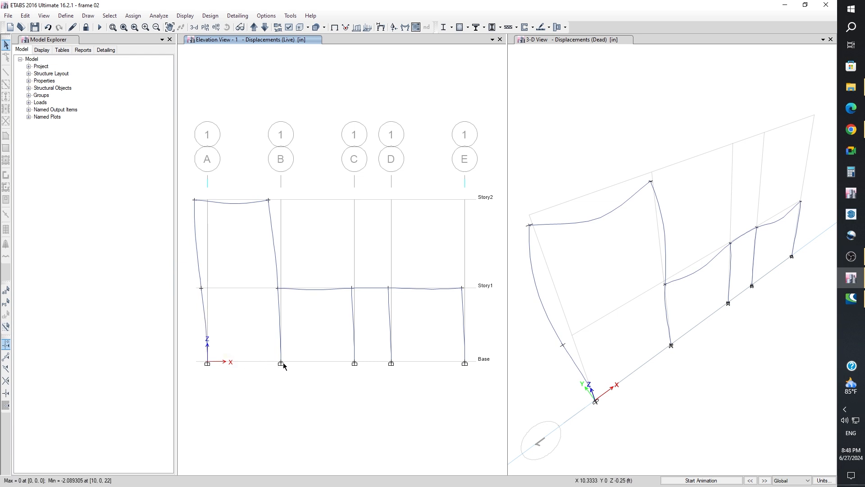
Step: Start the concrete frame design check for the model
mouse_move(281, 365)
left_click(179, 18)
mouse_move(249, 60)
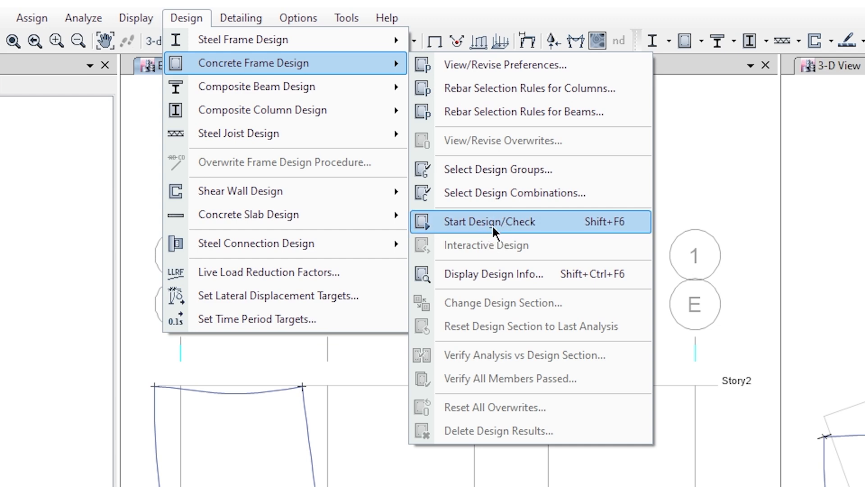
left_click(536, 222)
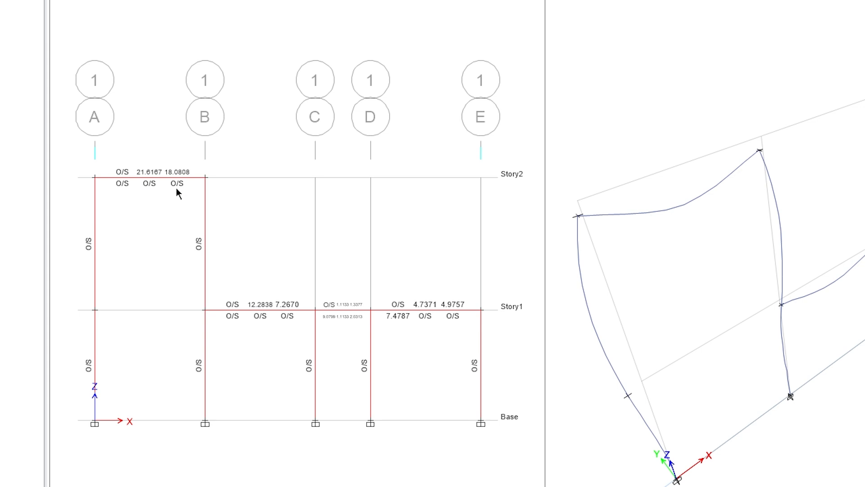
Step: Select the column on grid B between Story1 and Story2 in the design results
left_click(206, 222)
left_click(205, 222)
left_click(205, 223)
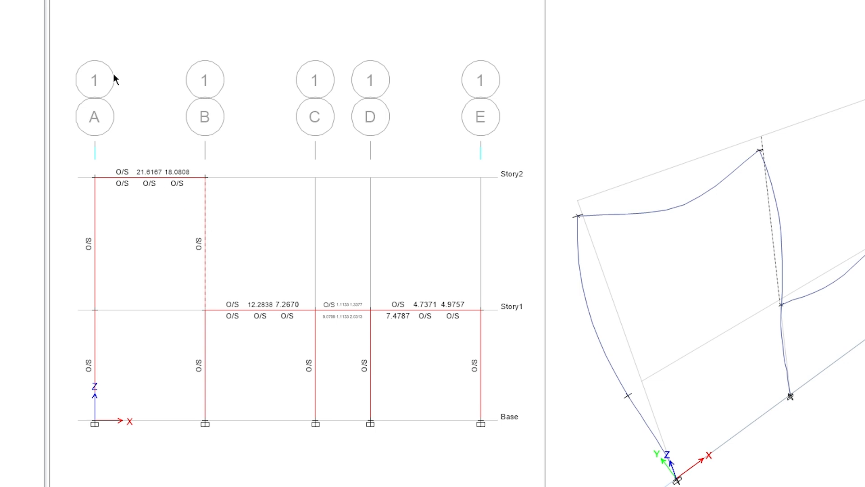